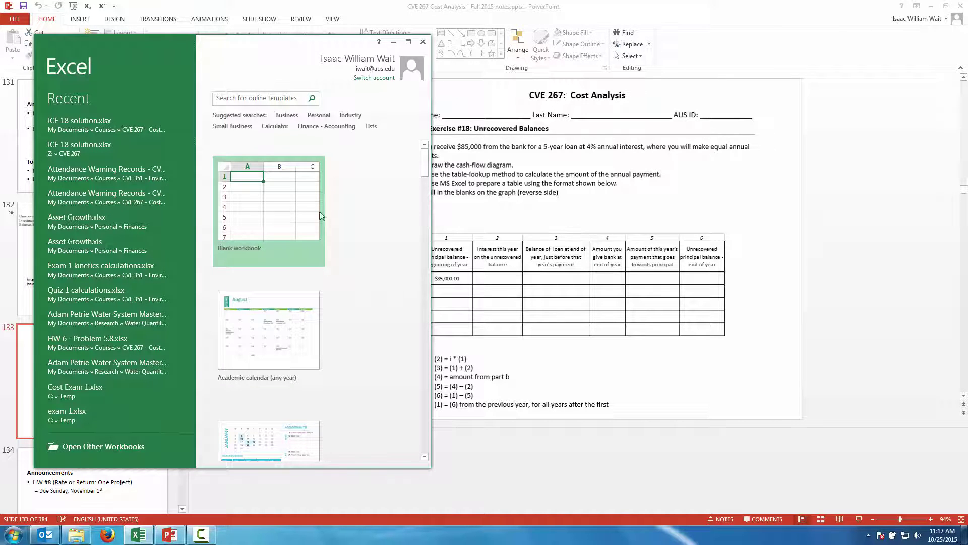
# Create a blank workbook, maximize its window and zoom the sheet to 268%
pyautogui.click(321, 215)
pyautogui.click(408, 42)
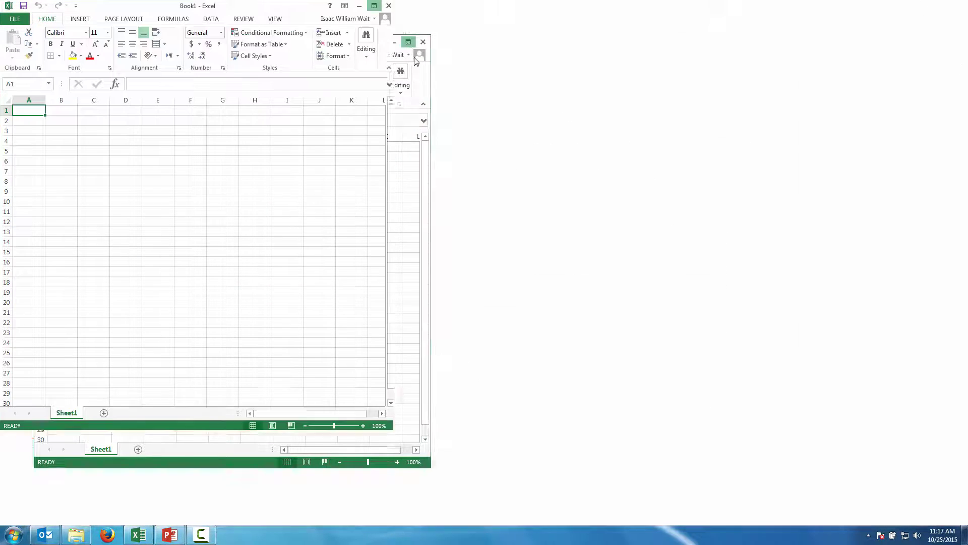
pyautogui.click(926, 519)
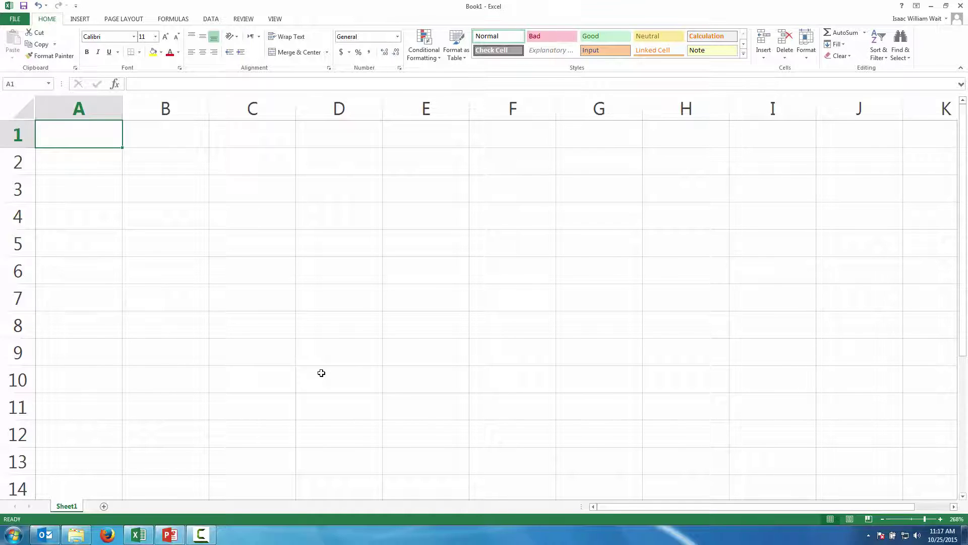
# Enter "This is the title of the column, as you can see it is long" in cell A1
pyautogui.write('This is the title')
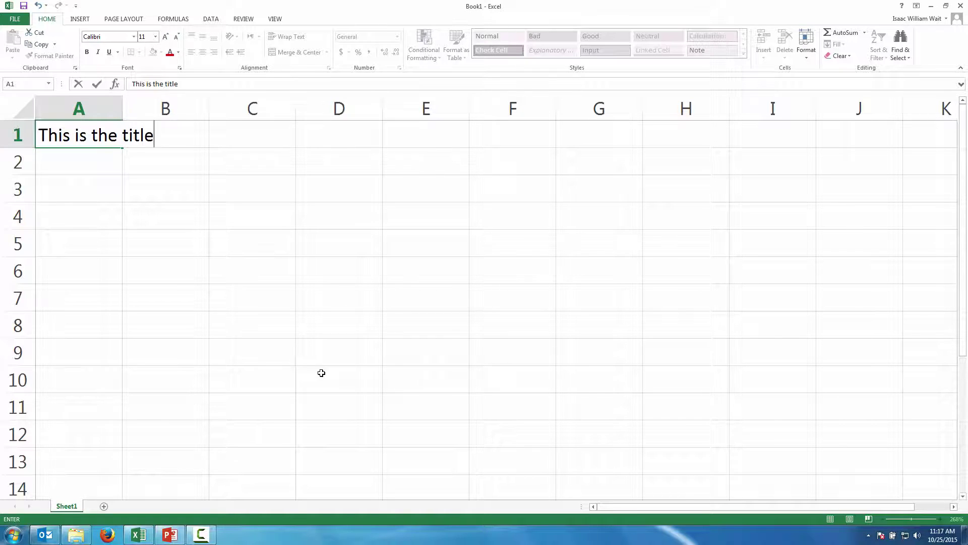
pyautogui.write(' of the column,')
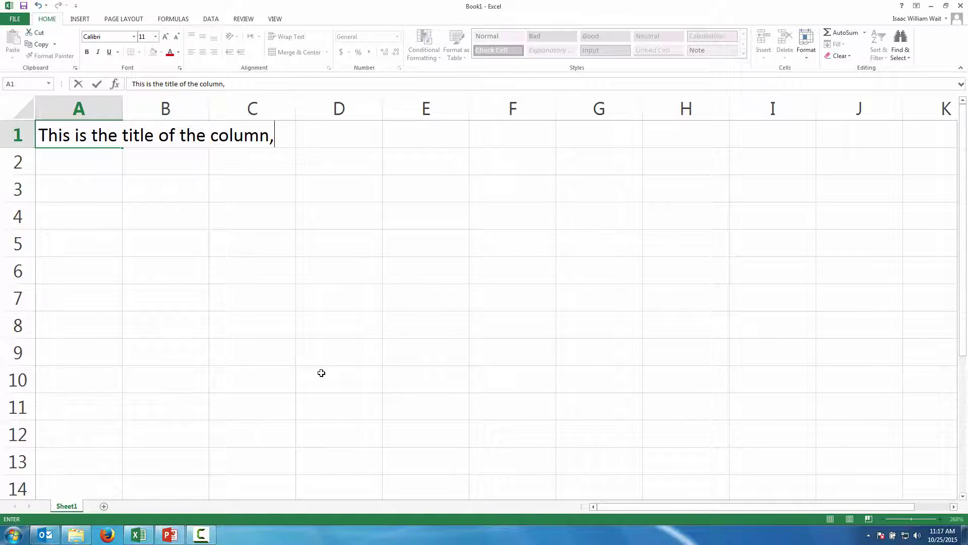
pyautogui.write(' as you can see it ')
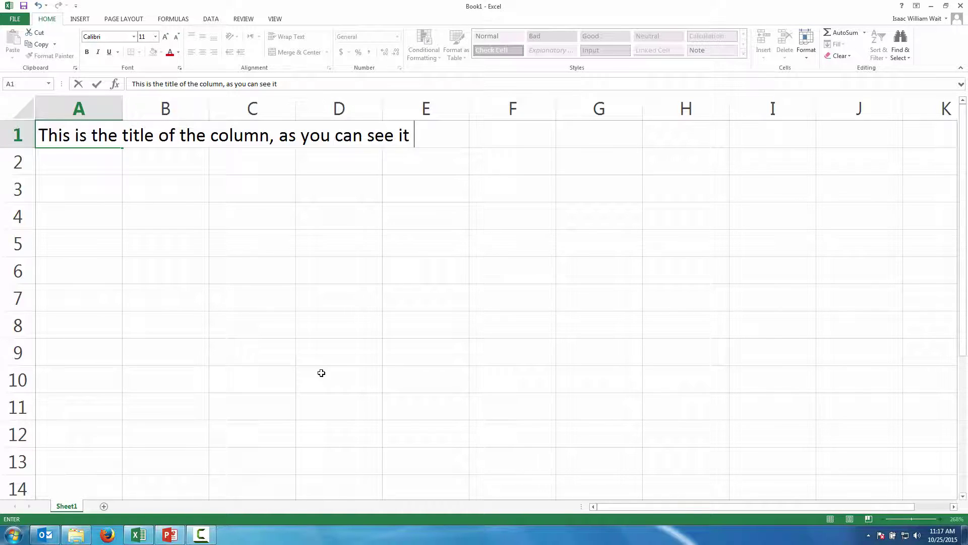
pyautogui.write('is long')
pyautogui.press('Return')
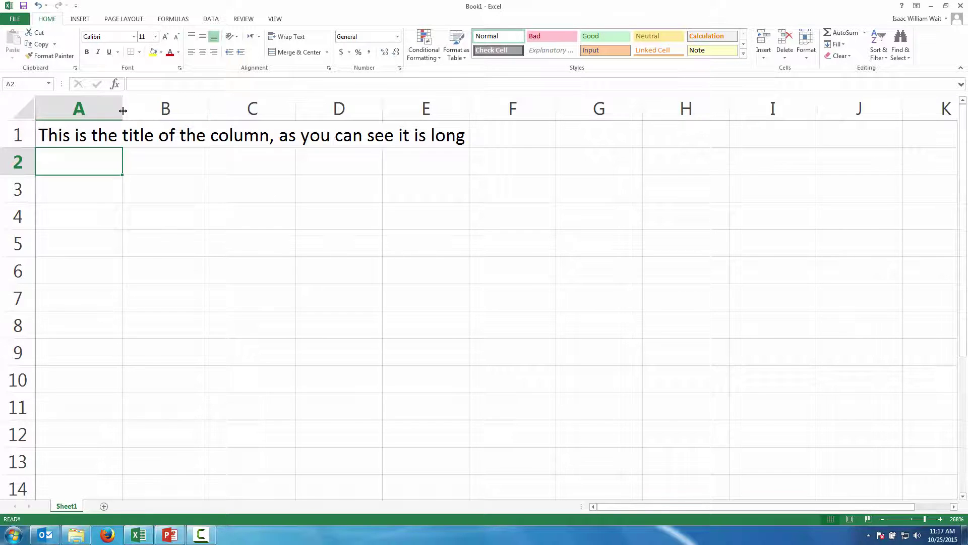
# Widen column A to fit the whole title and make row 1 about three times as tall
pyautogui.moveTo(123, 106); pyautogui.dragTo(477, 94)
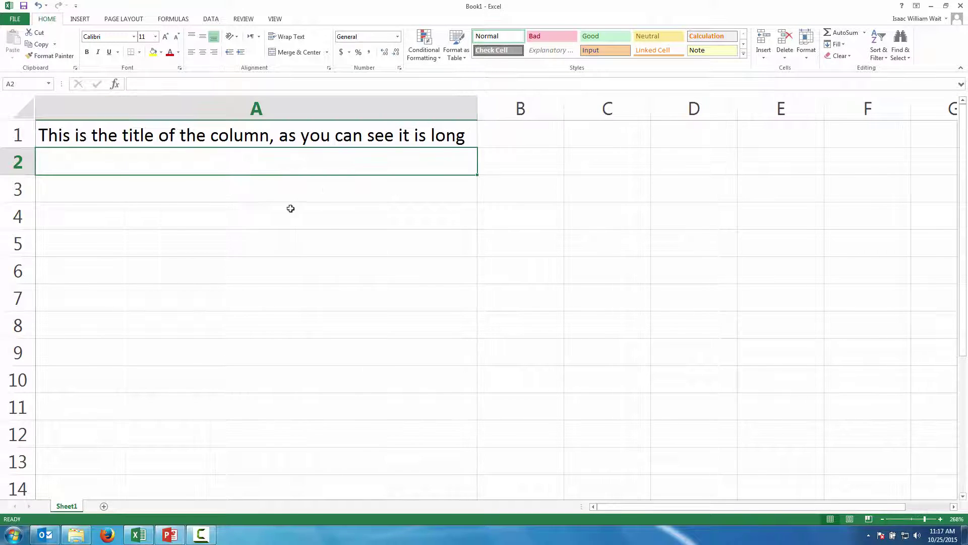
pyautogui.click(240, 219)
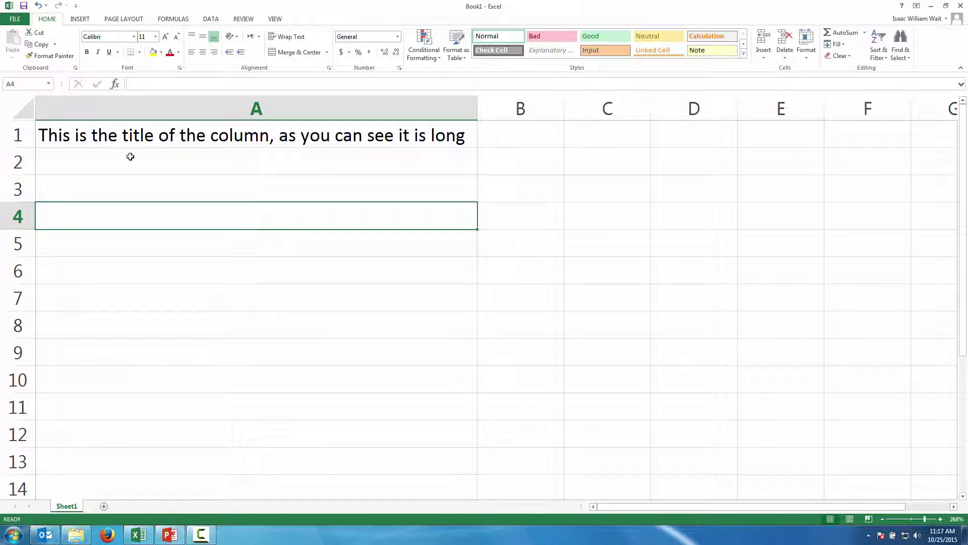
pyautogui.click(63, 151)
pyautogui.moveTo(12, 146); pyautogui.dragTo(15, 209)
pyautogui.click(220, 166)
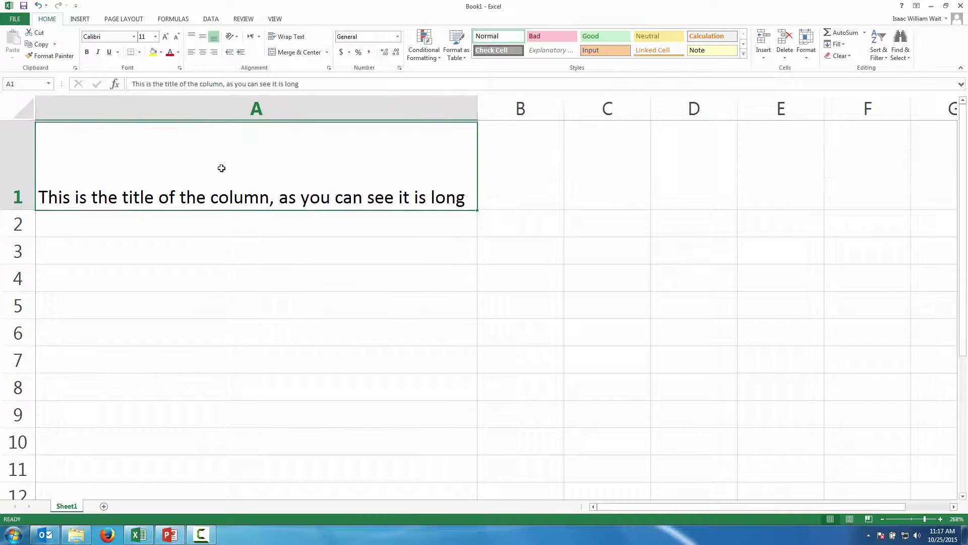
# Wrap the title text in cell A1 and narrow column A so the title spans three lines
pyautogui.click(299, 37)
pyautogui.moveTo(478, 102); pyautogui.dragTo(205, 106)
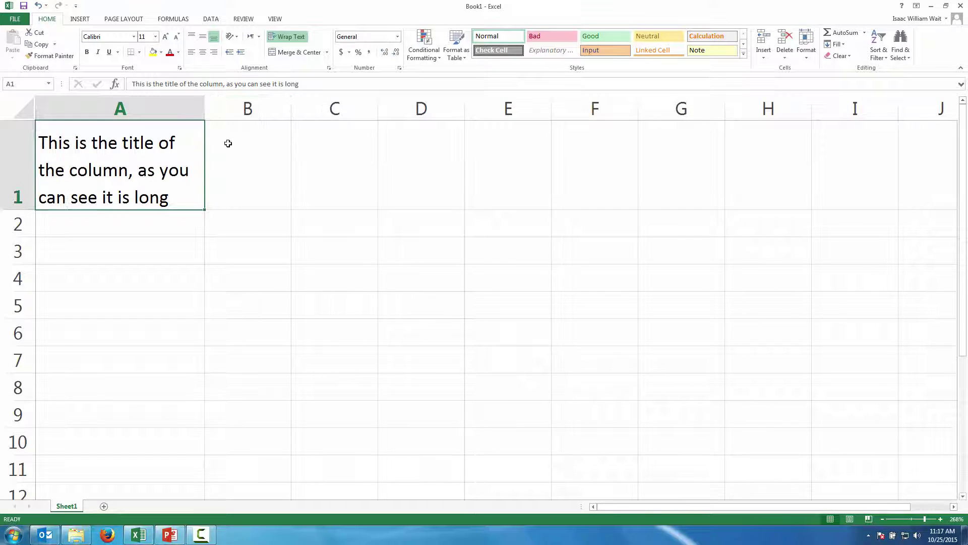
pyautogui.click(150, 246)
pyautogui.click(160, 174)
# Switch to the PowerPoint course notes and show slide 132 with the unrecovered investment balance diagram
pyautogui.click(160, 538)
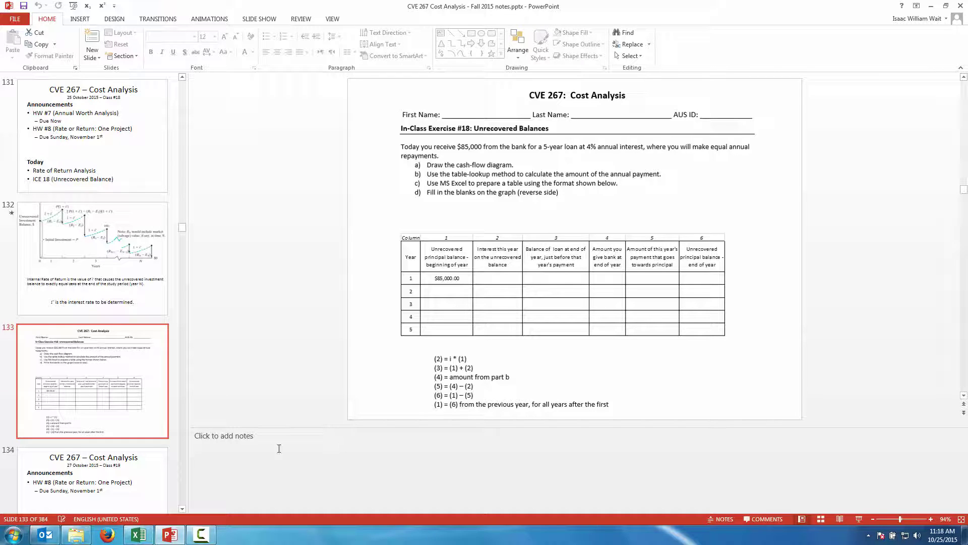
pyautogui.click(124, 270)
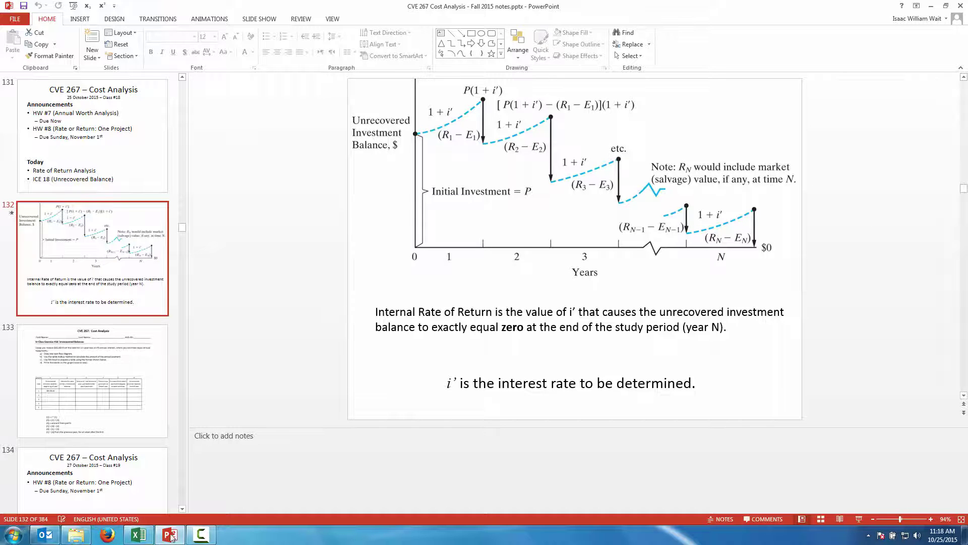
pyautogui.click(204, 534)
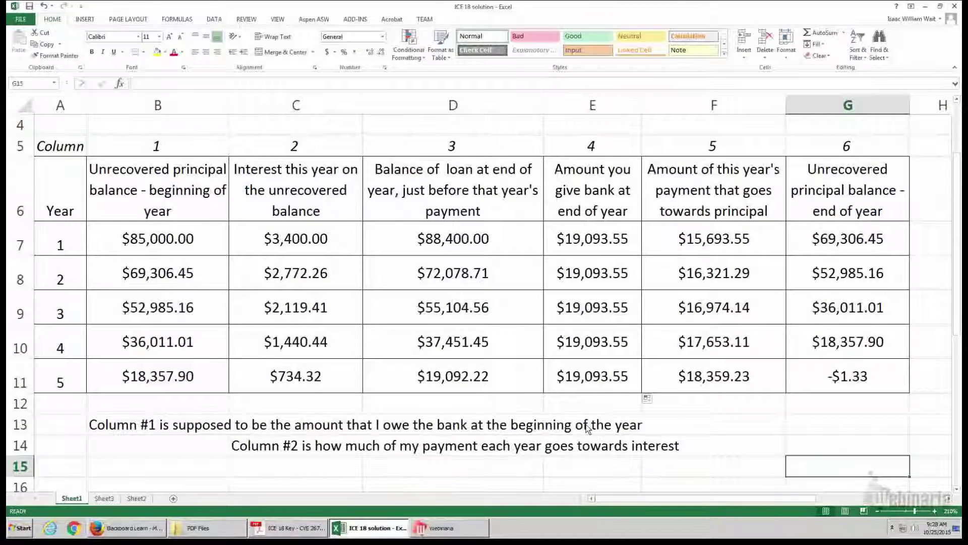
# Examine the year 1 row of the ICE 18 solution table, checking the formula or value behind each column
pyautogui.click(618, 250)
pyautogui.moveTo(601, 389)
pyautogui.mouseDown()
pyautogui.moveTo(590, 248)
pyautogui.moveTo(598, 373)
pyautogui.mouseUp()
pyautogui.click(179, 234)
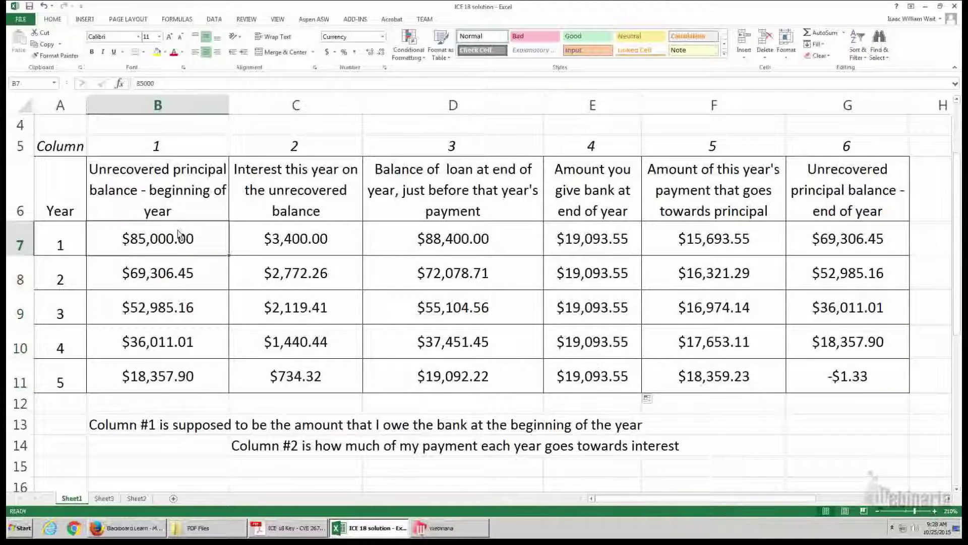
pyautogui.click(315, 240)
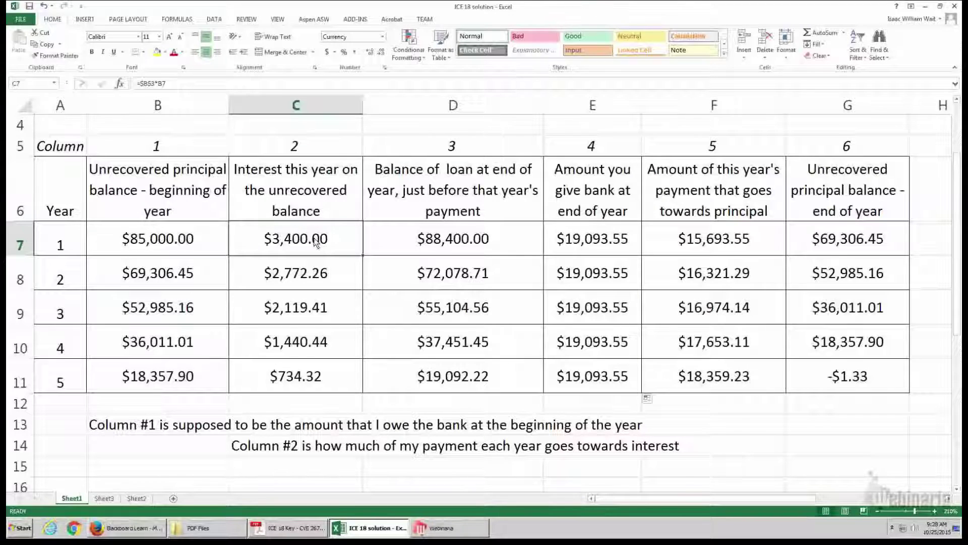
pyautogui.click(449, 238)
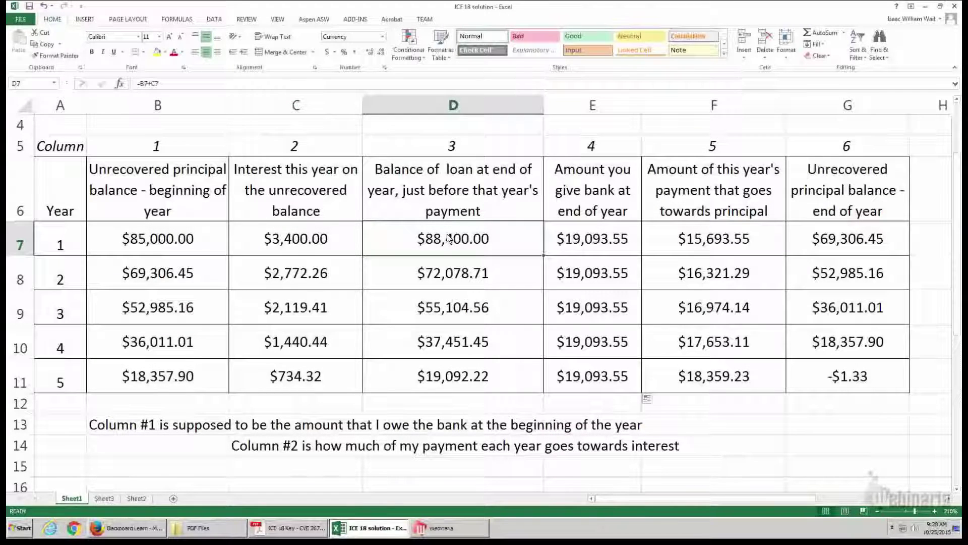
pyautogui.click(589, 240)
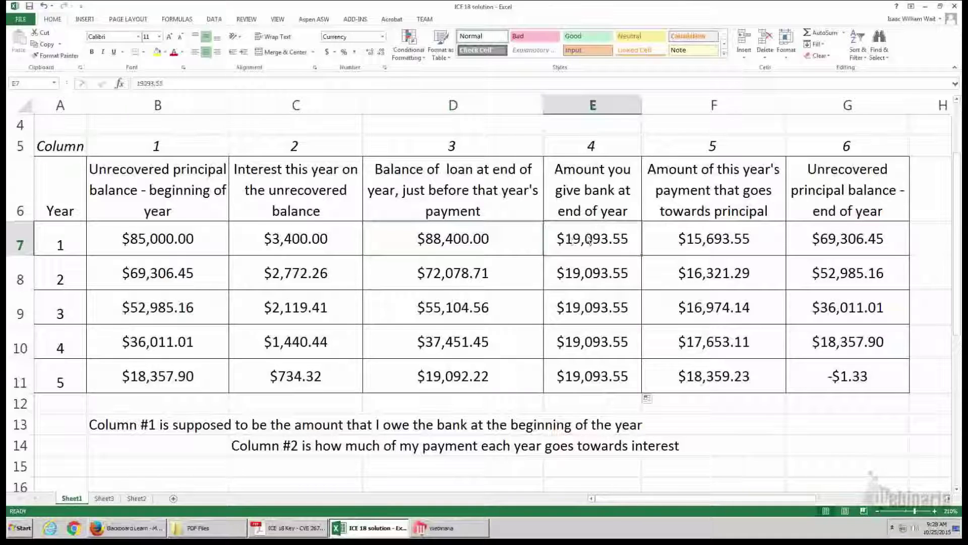
pyautogui.click(874, 244)
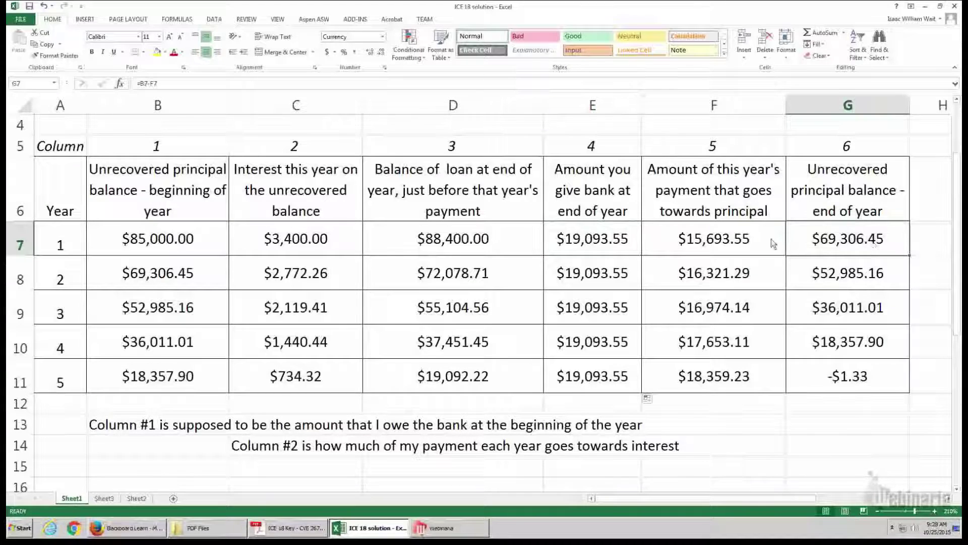
pyautogui.click(734, 246)
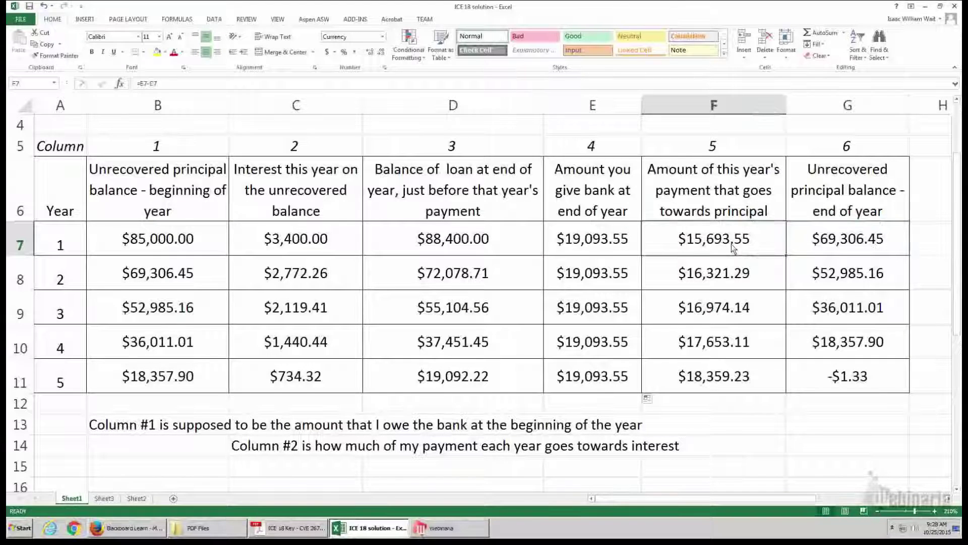
# Examine how column 5's principal payment derives from the annual payment and interest, and compare it across years 1 to 5
pyautogui.click(309, 246)
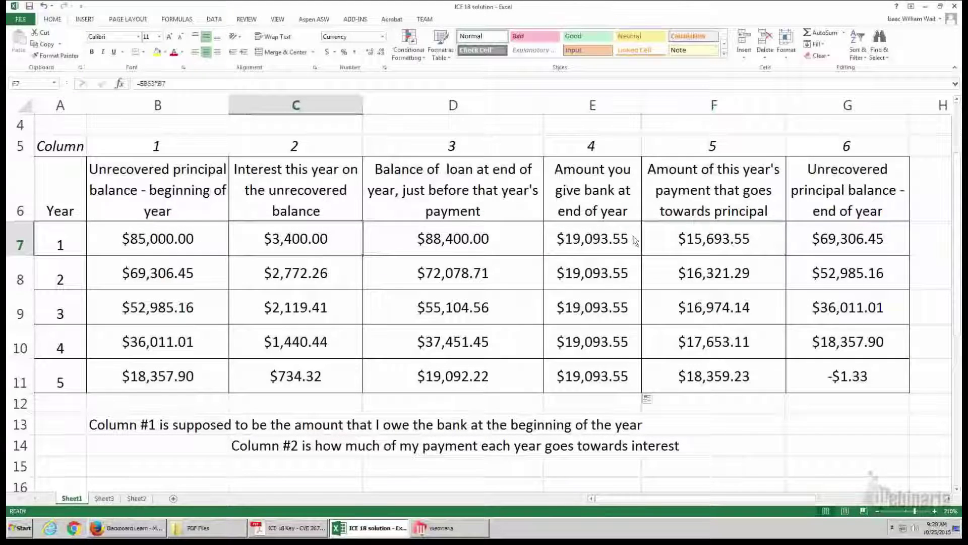
pyautogui.click(712, 241)
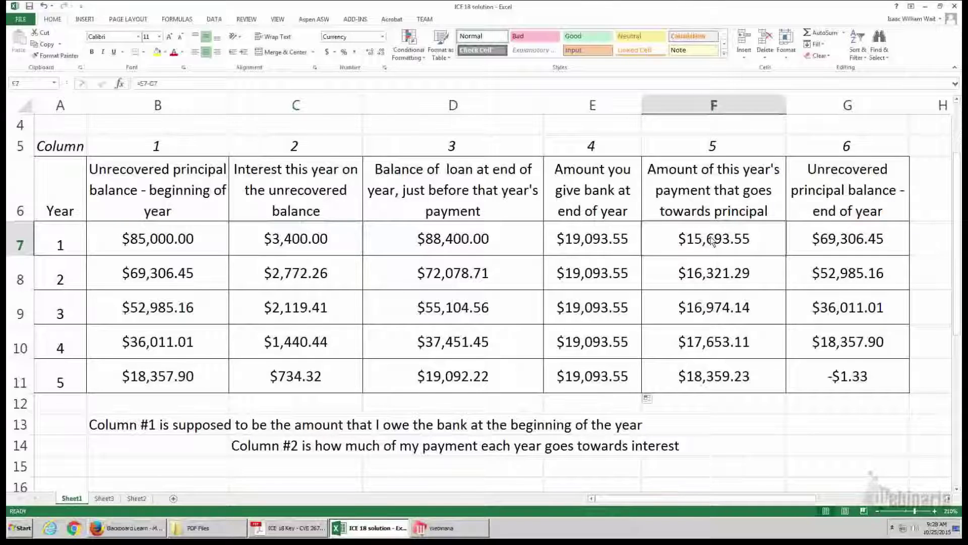
pyautogui.click(614, 244)
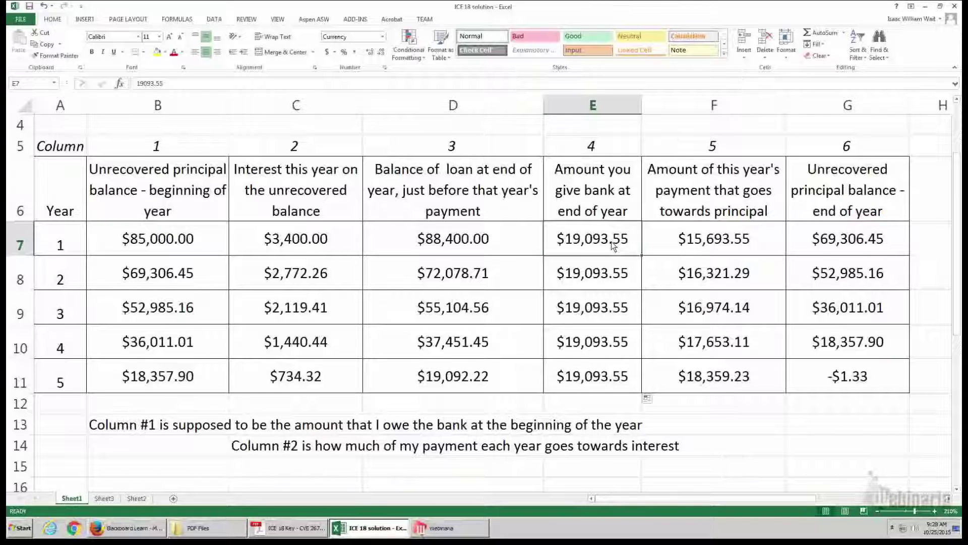
pyautogui.click(292, 236)
pyautogui.click(723, 241)
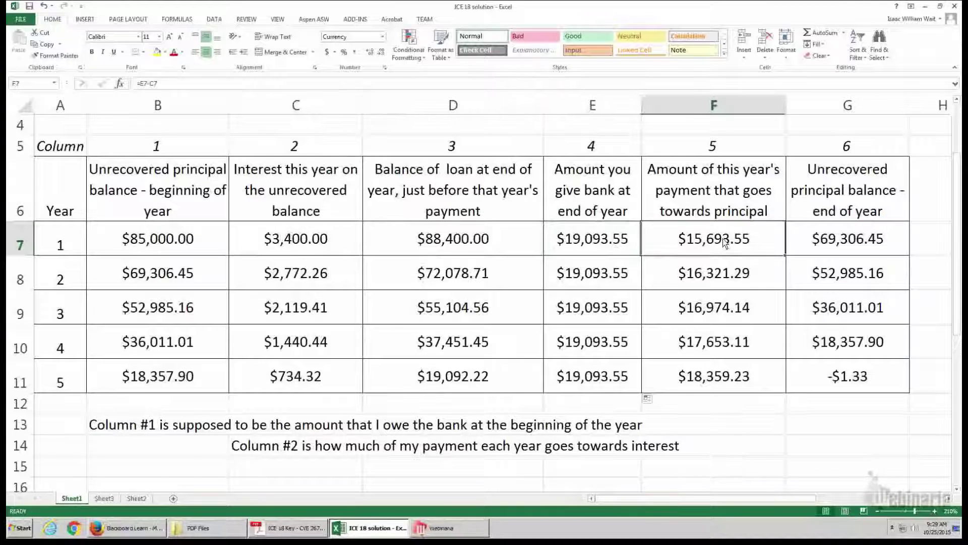
pyautogui.click(738, 280)
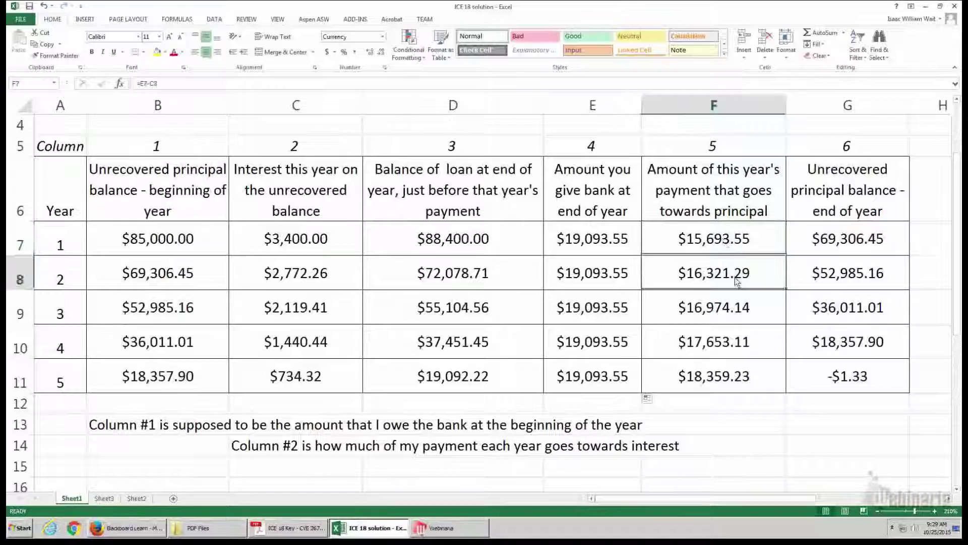
pyautogui.click(740, 318)
pyautogui.click(737, 340)
pyautogui.click(722, 374)
pyautogui.click(710, 241)
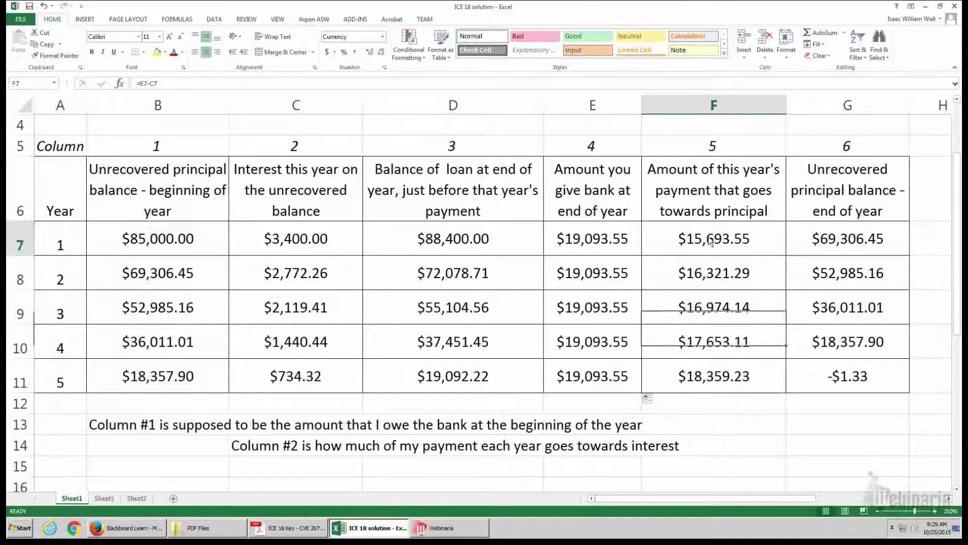
pyautogui.click(716, 285)
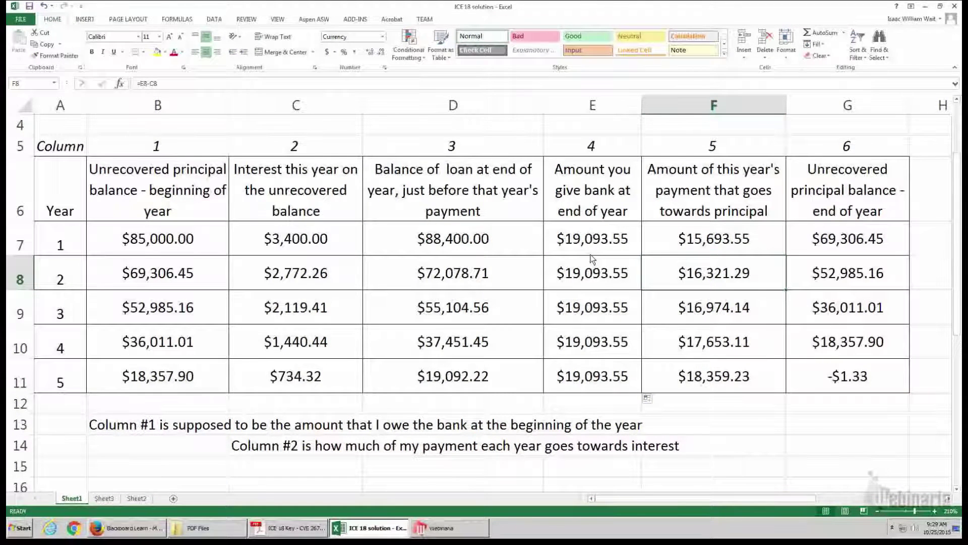
# Trace year 2's beginning balance formula in B8 back to year 1's ending balance in G7
pyautogui.click(847, 241)
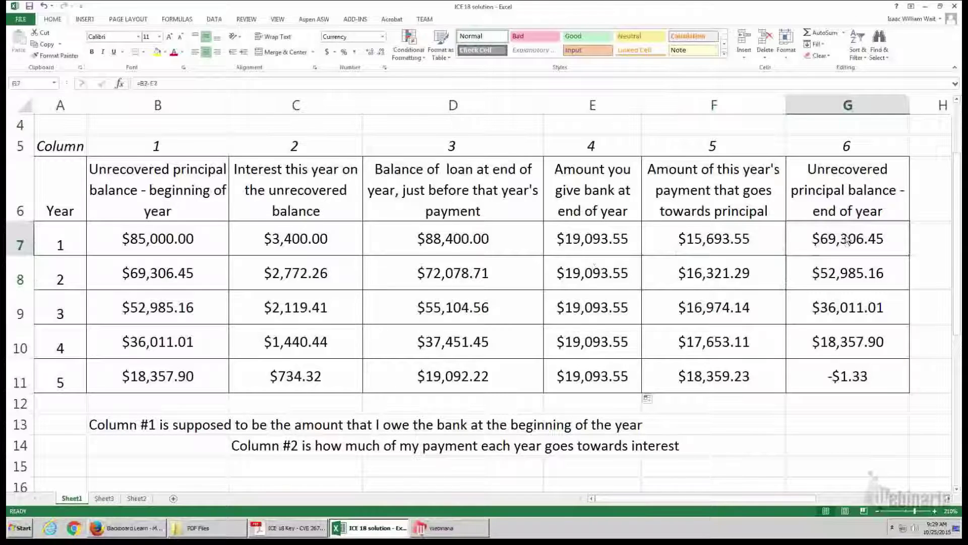
pyautogui.click(857, 275)
pyautogui.click(164, 279)
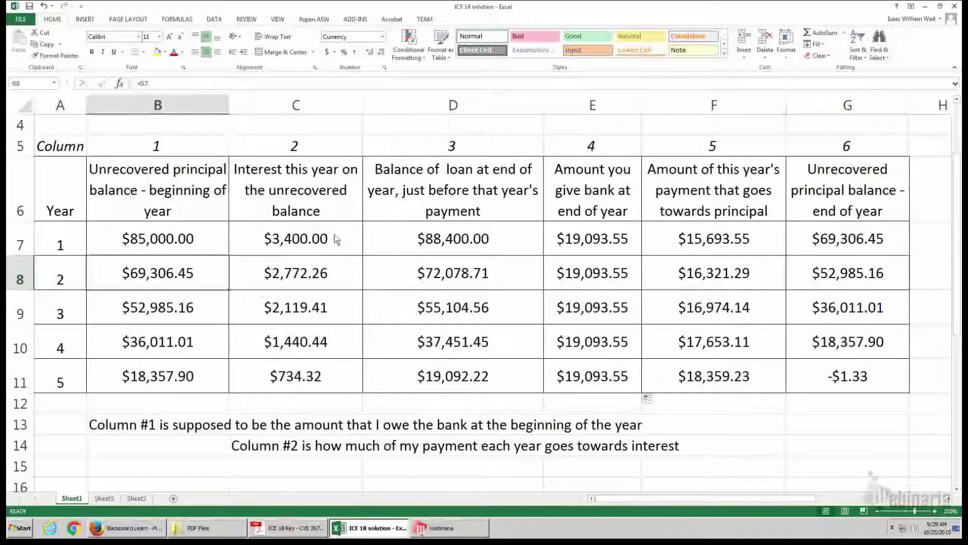
pyautogui.click(305, 84)
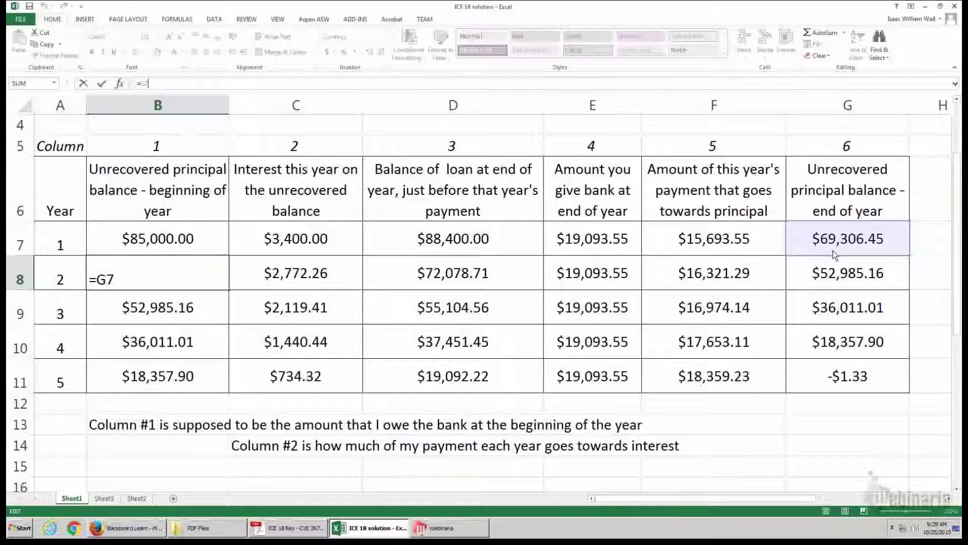
pyautogui.press('Return')
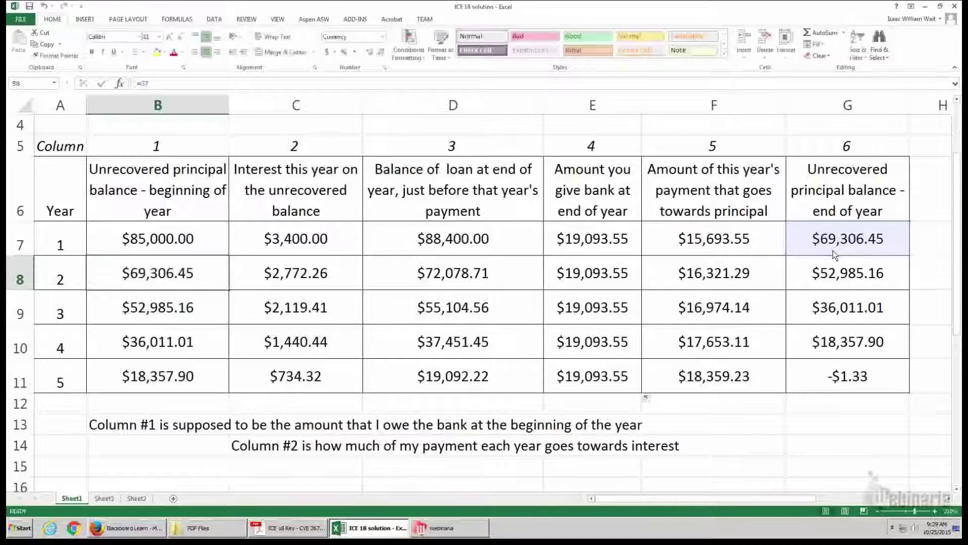
# Enter =G7 as year 2's beginning balance in B8 and fill the formula down to year 5 in B11
pyautogui.click(150, 275)
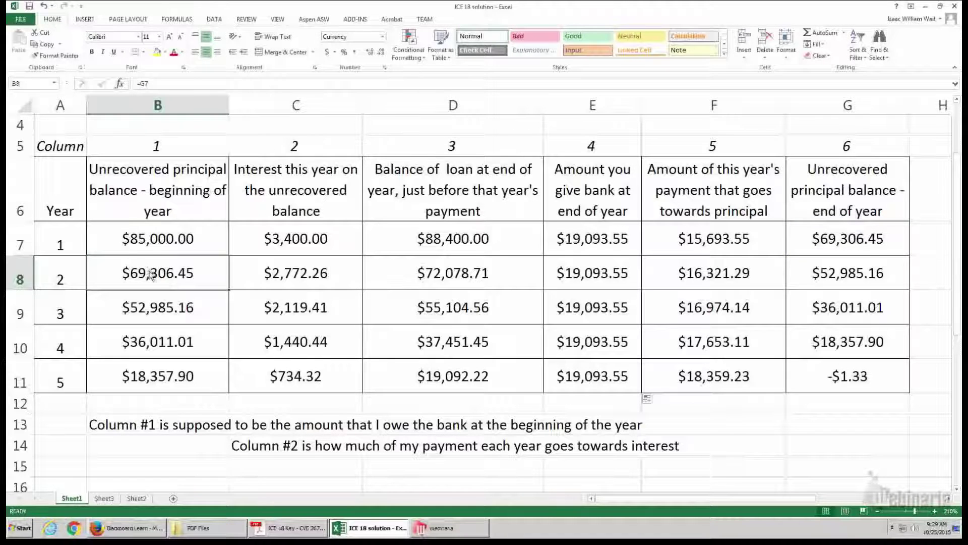
pyautogui.write('=')
pyautogui.click(850, 241)
pyautogui.press('Return')
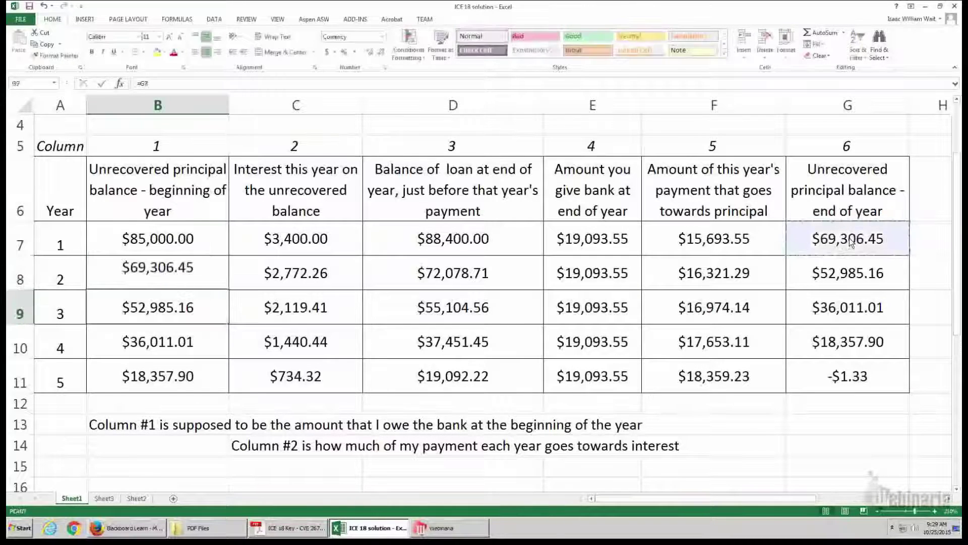
pyautogui.click(182, 276)
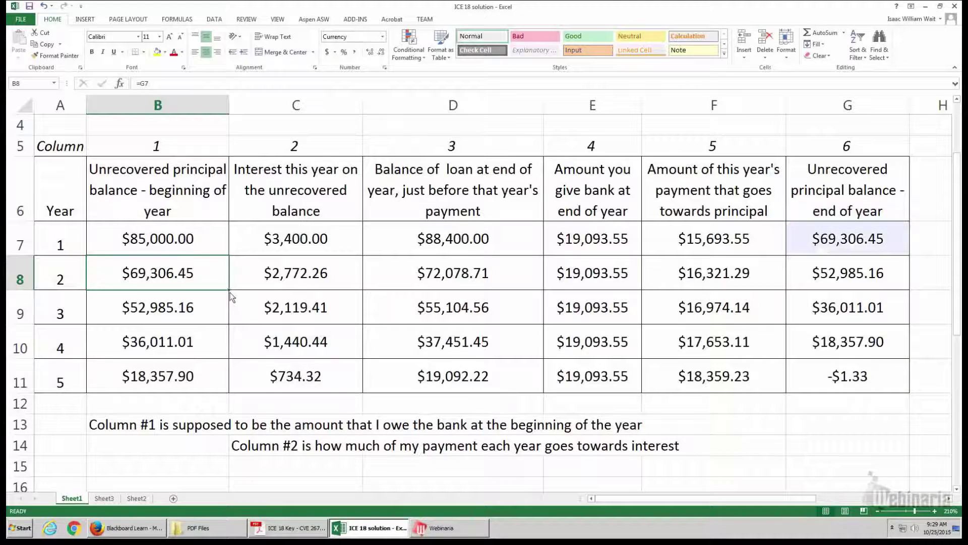
pyautogui.moveTo(230, 291); pyautogui.dragTo(222, 391)
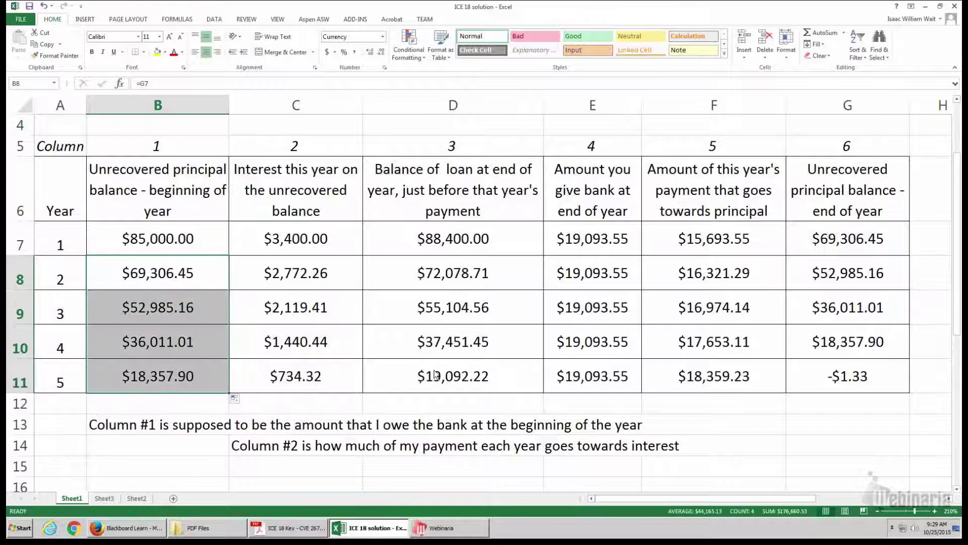
pyautogui.click(846, 376)
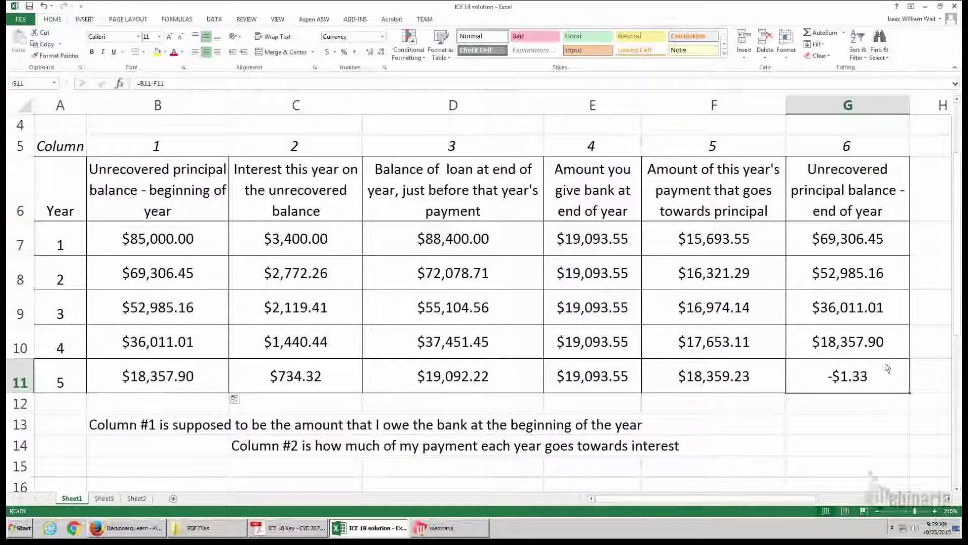
# Review the annual payments in E7:E11 and delete the explanatory notes about columns 1 and 2 below the table
pyautogui.moveTo(604, 244); pyautogui.dragTo(595, 364)
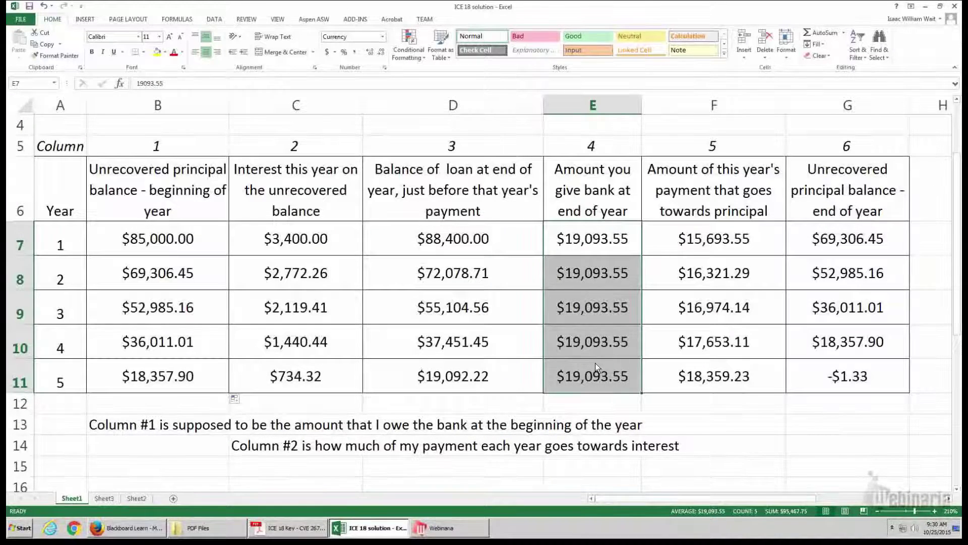
pyautogui.moveTo(65, 428); pyautogui.dragTo(273, 455)
pyautogui.press('Delete')
pyautogui.click(426, 430)
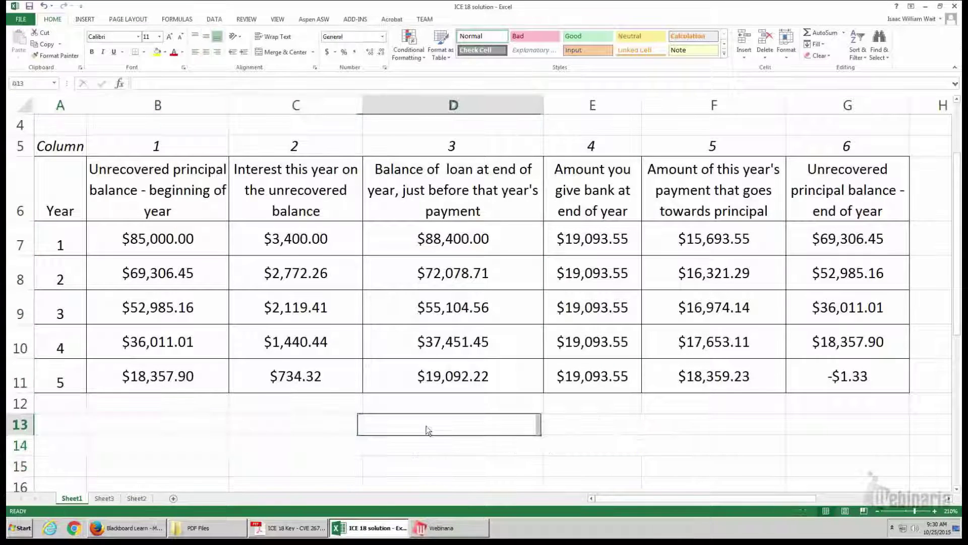
# Calculate the annual loan payment in C13 with =PMT(.04,5,-85000)
pyautogui.click(307, 436)
pyautogui.write('=')
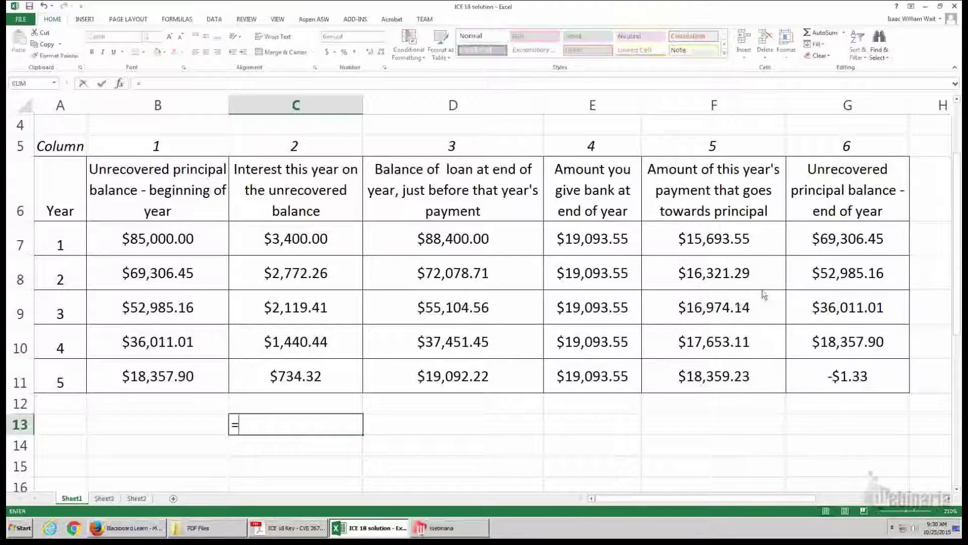
pyautogui.write('PMT(')
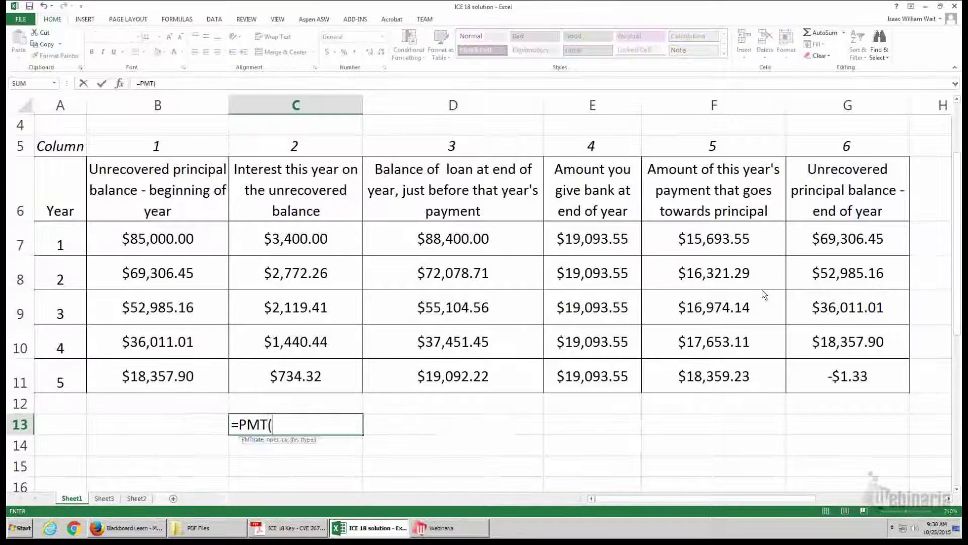
pyautogui.write('.0')
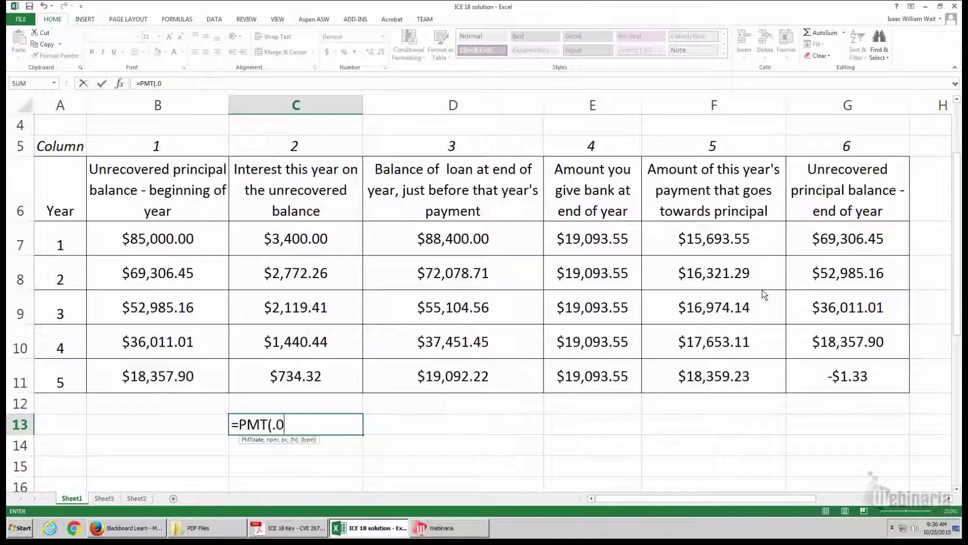
pyautogui.write('4,5,')
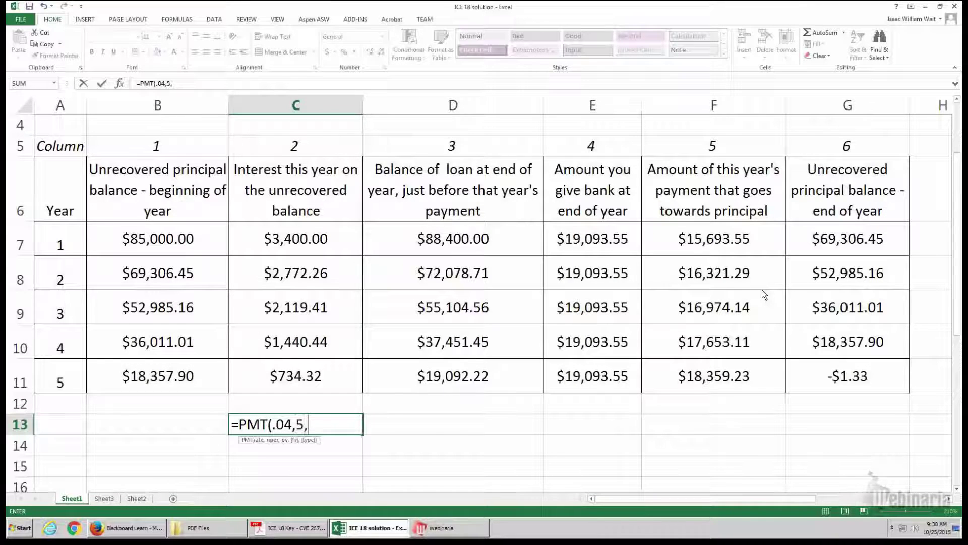
pyautogui.write('-85000)')
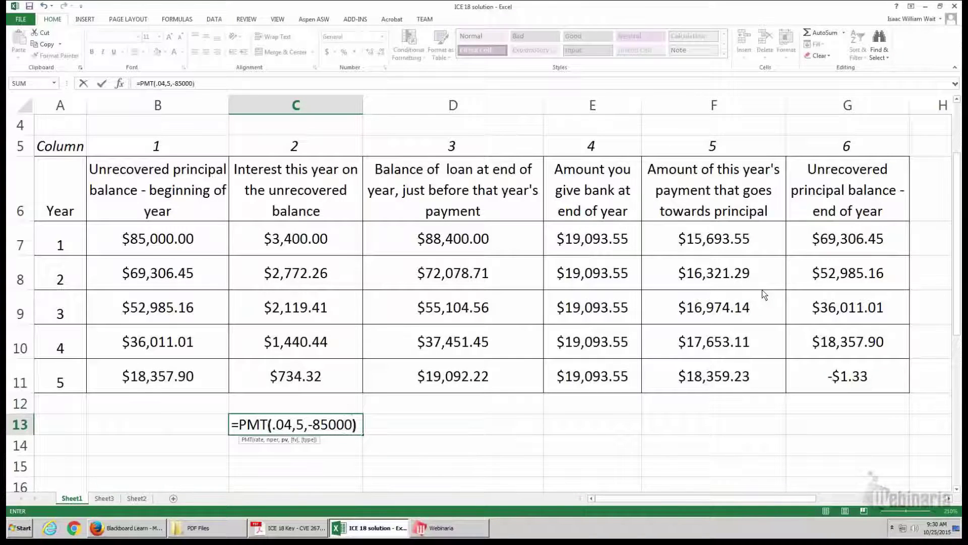
pyautogui.press('Return')
pyautogui.click(322, 423)
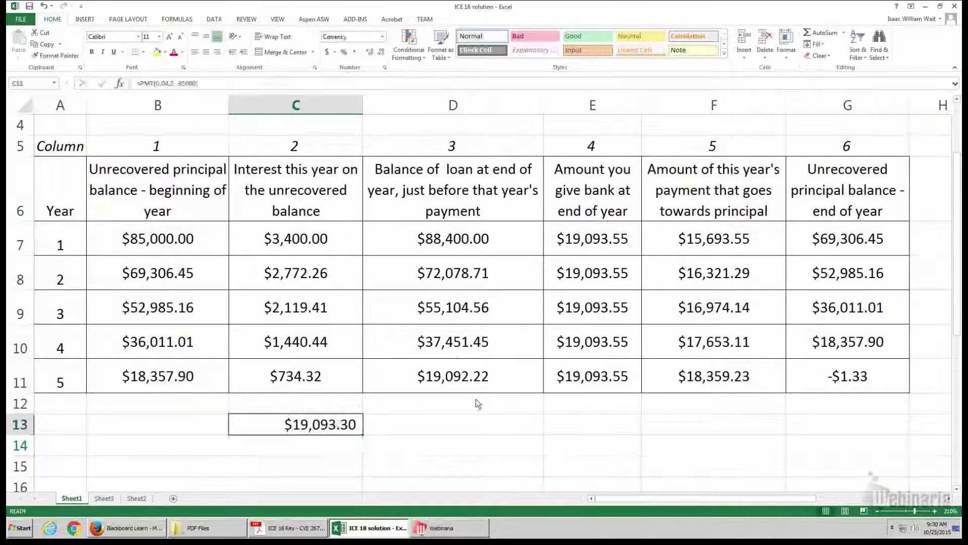
# Change the year 1 payment in E7 to 19093.30 and fill it down to year 5 in E11
pyautogui.click(613, 241)
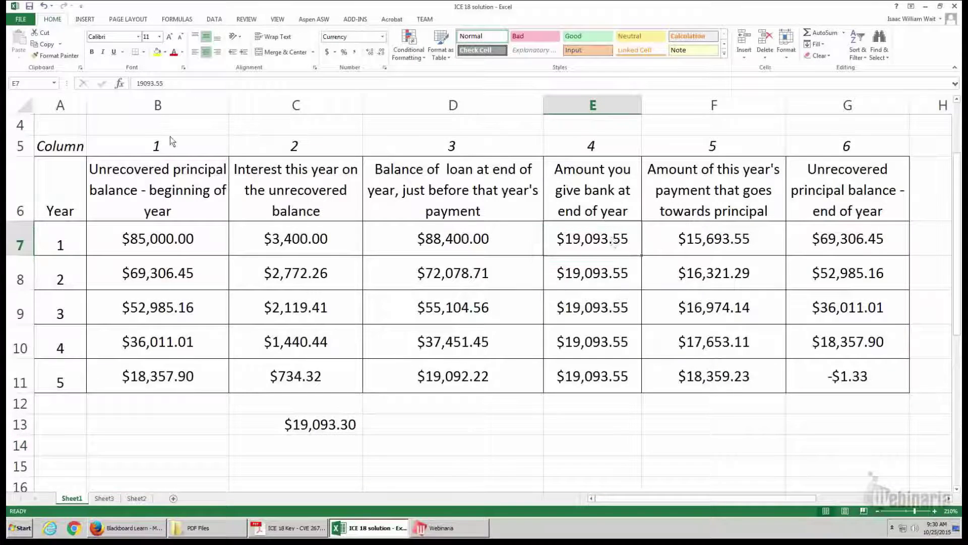
pyautogui.click(158, 83)
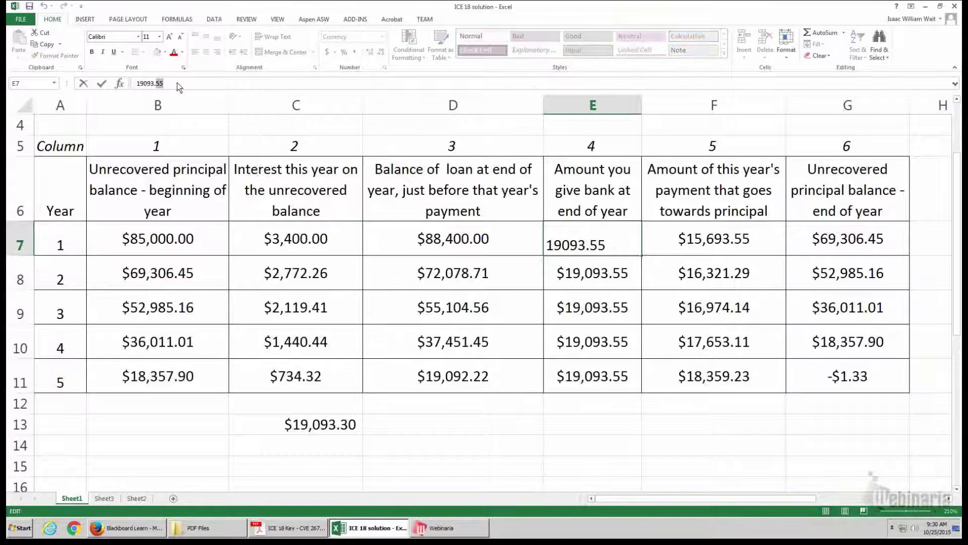
pyautogui.write('30')
pyautogui.press('Return')
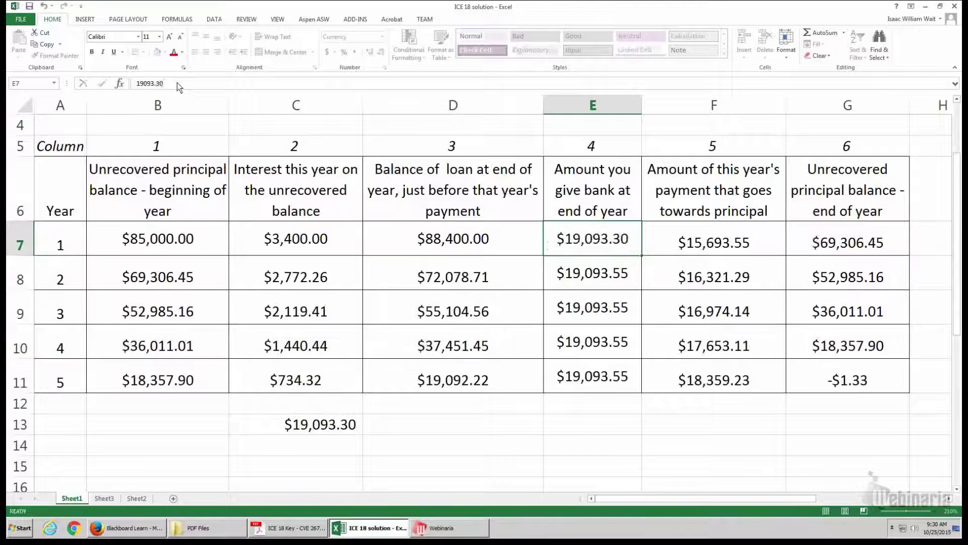
pyautogui.click(637, 252)
pyautogui.moveTo(641, 255); pyautogui.dragTo(634, 370)
pyautogui.moveTo(631, 403); pyautogui.dragTo(630, 405)
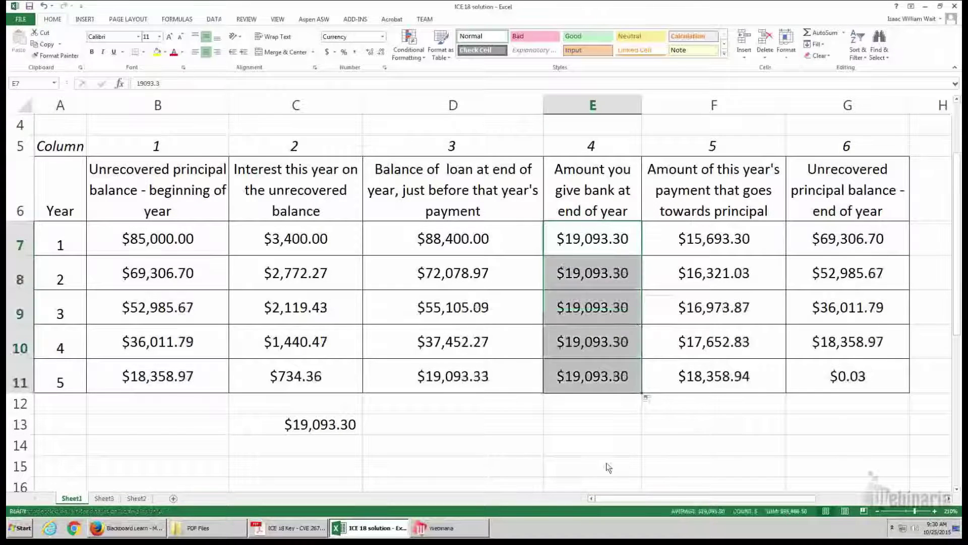
pyautogui.click(623, 453)
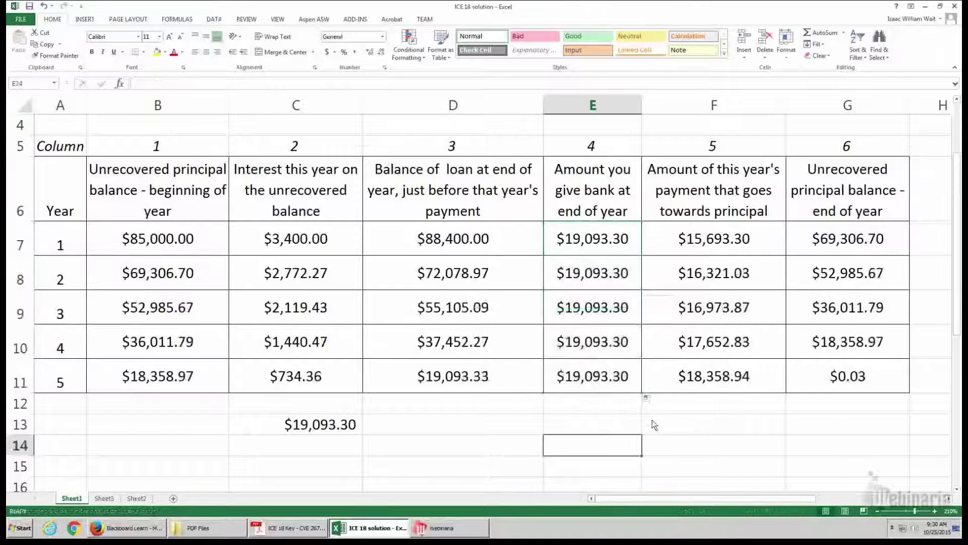
pyautogui.click(850, 383)
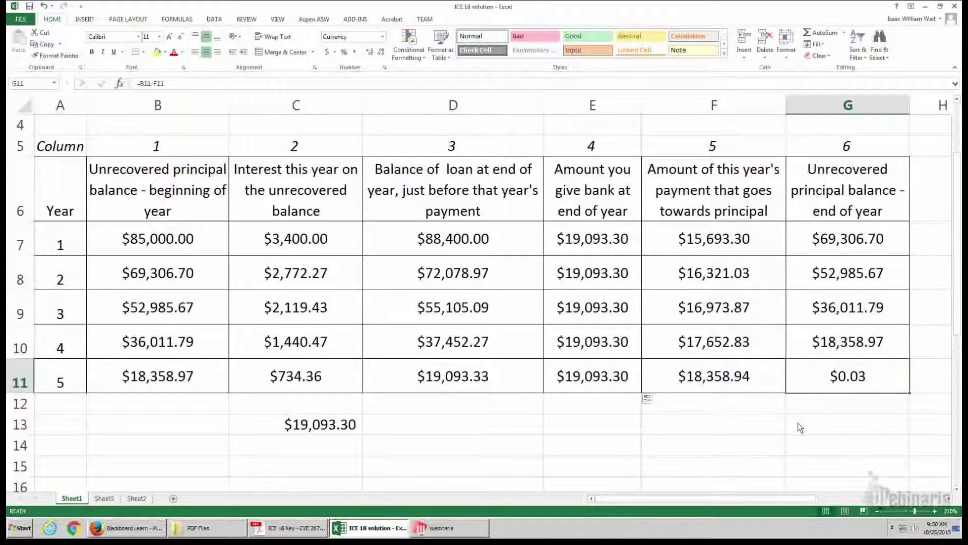
pyautogui.click(644, 412)
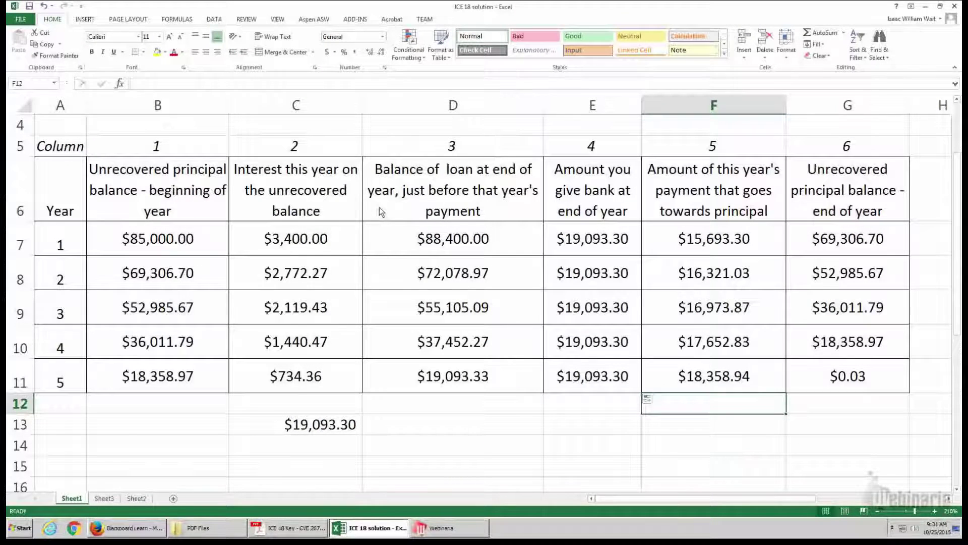
# Switch to the ICE 18 Key PDF in Acrobat Reader and examine page 2's graph of column 3 and column 6 values at page width
pyautogui.click(460, 530)
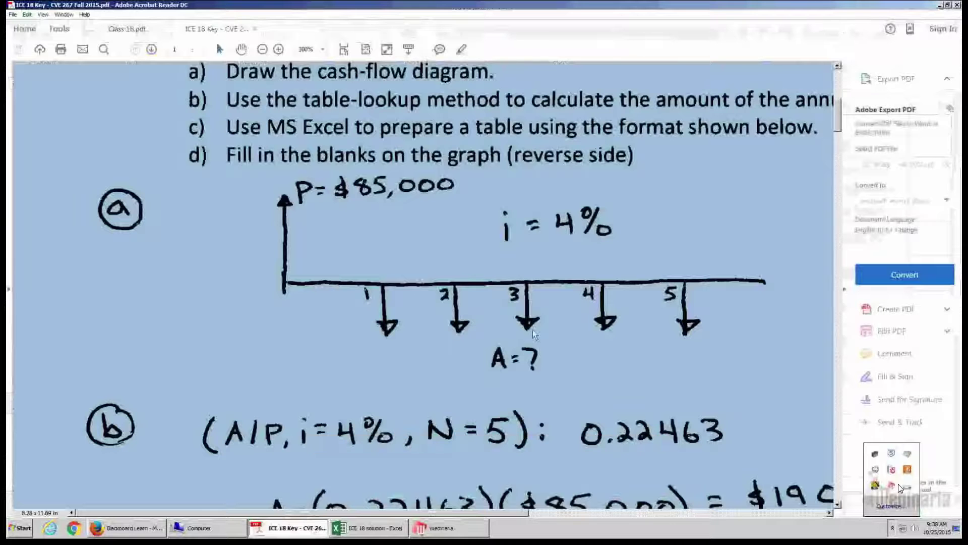
pyautogui.click(262, 49)
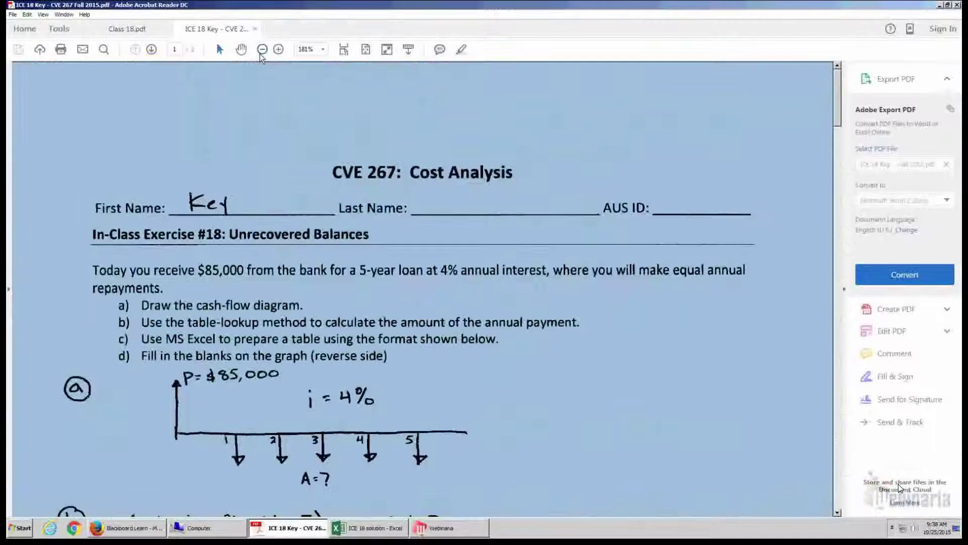
pyautogui.click(262, 50)
pyautogui.moveTo(838, 119); pyautogui.dragTo(856, 278)
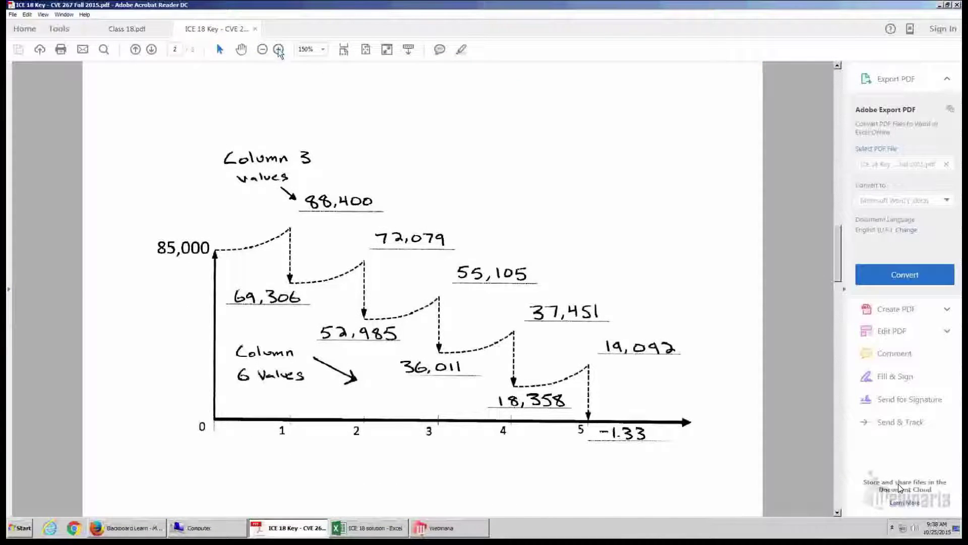
pyautogui.hotkey('ctrl', '2')
pyautogui.click(845, 290)
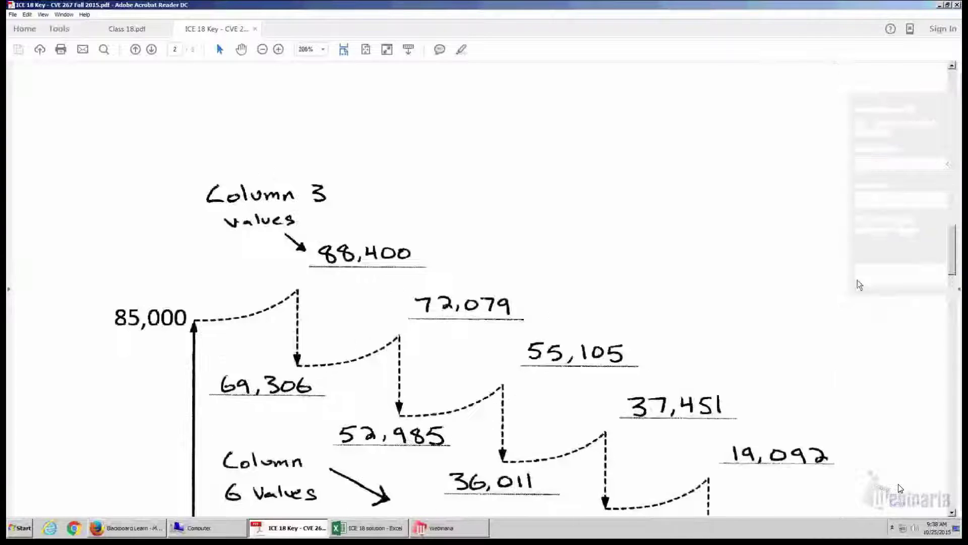
pyautogui.moveTo(953, 267)
pyautogui.mouseDown()
pyautogui.moveTo(953, 286)
pyautogui.moveTo(954, 277)
pyautogui.mouseUp()
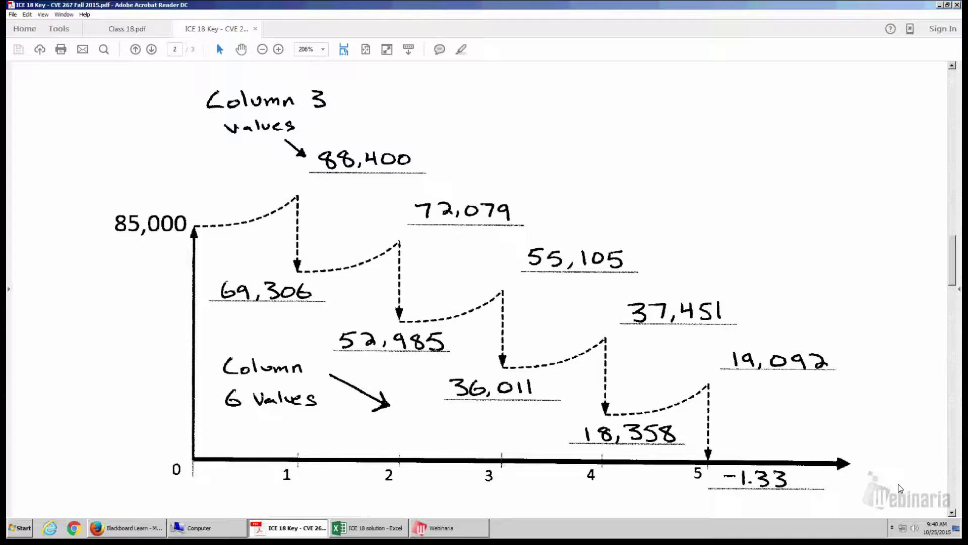
# Check the solution table in Excel, and return to the cash-flow diagram and annual payment calculation on page 1 of the PDF key
pyautogui.click(345, 529)
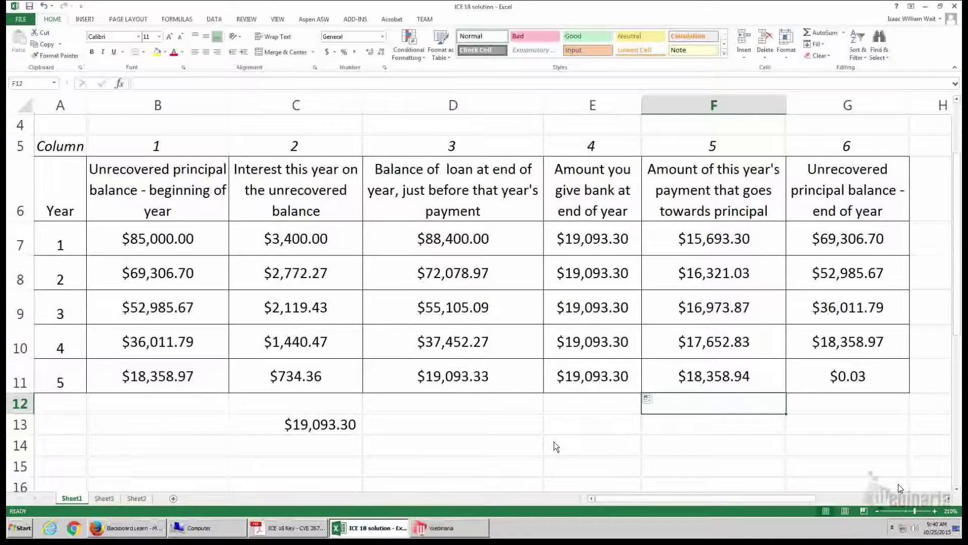
pyautogui.click(323, 526)
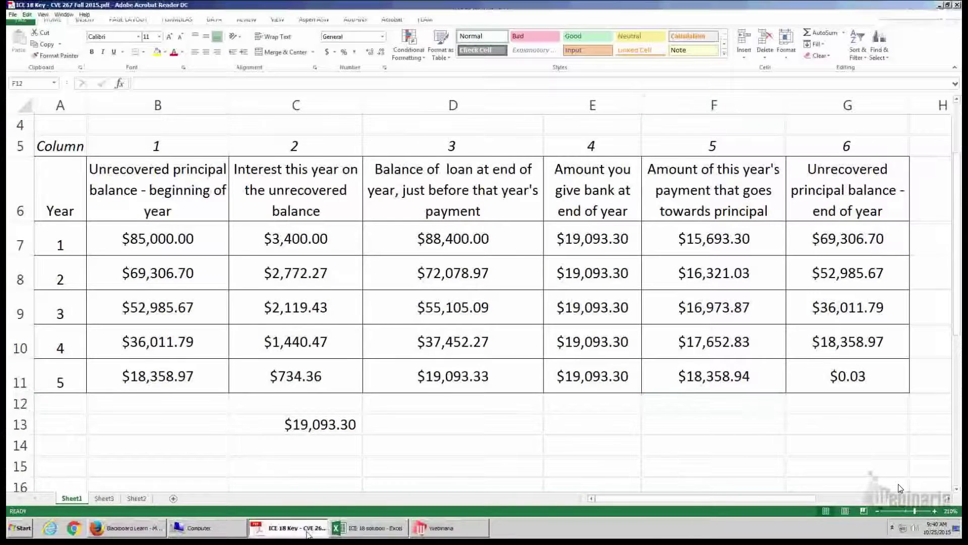
pyautogui.moveTo(952, 257); pyautogui.dragTo(936, 107)
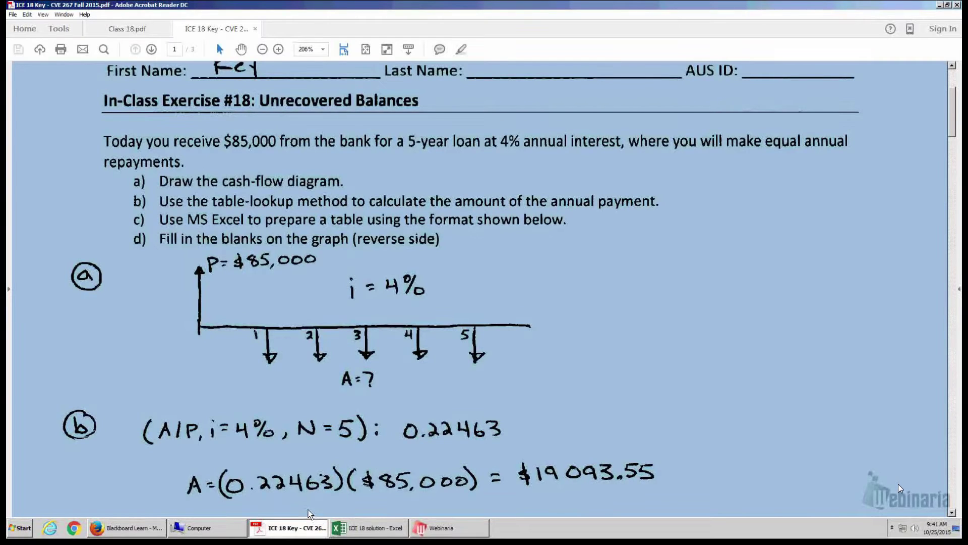
pyautogui.click(443, 529)
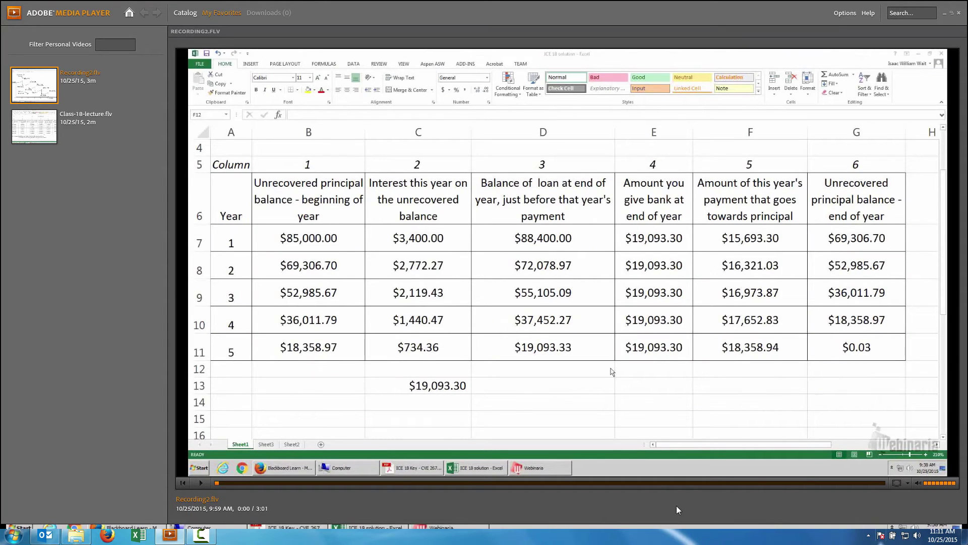
pyautogui.click(204, 537)
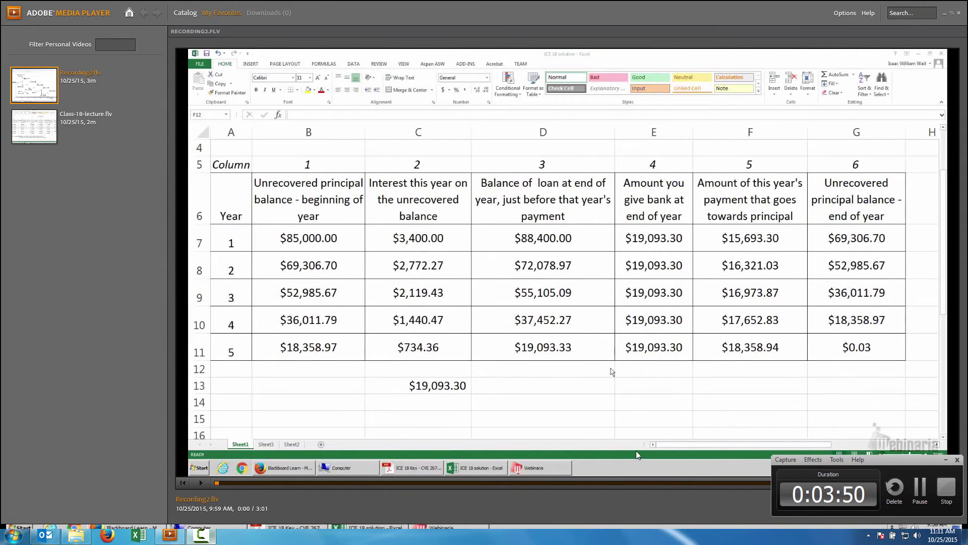